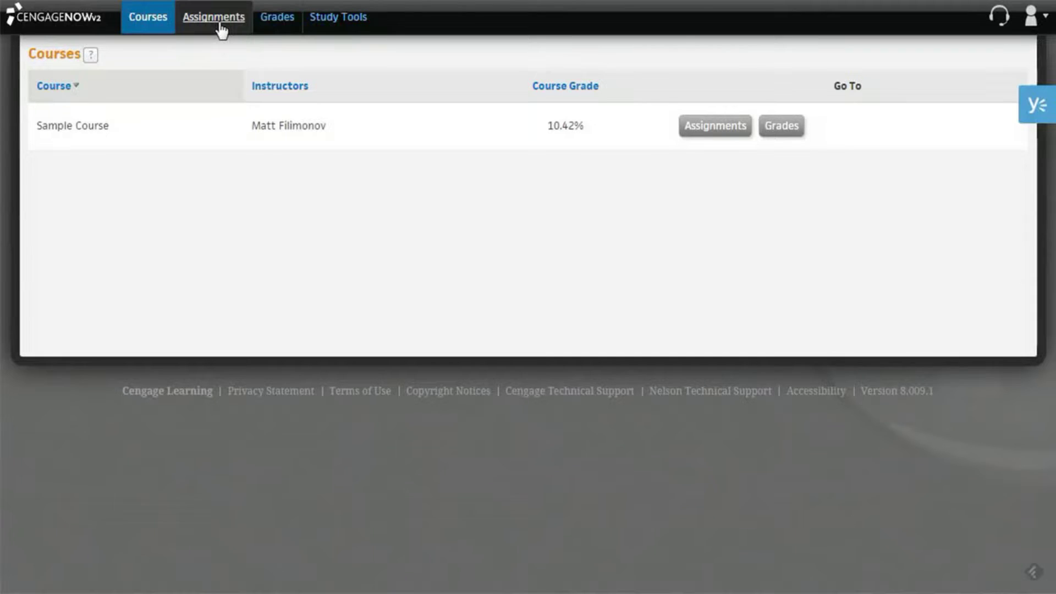
left_click(220, 30)
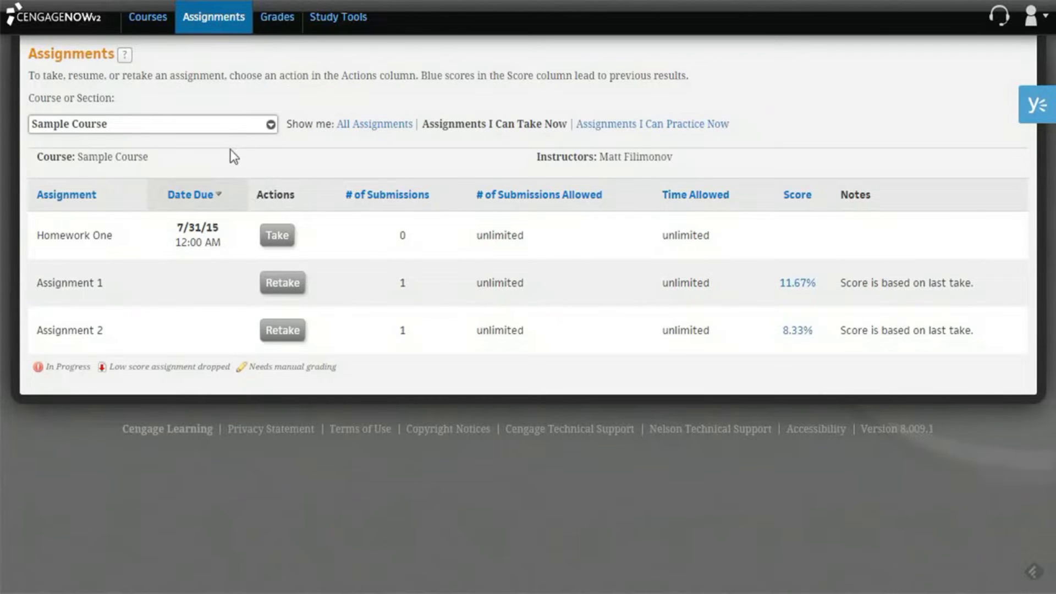
left_click(246, 125)
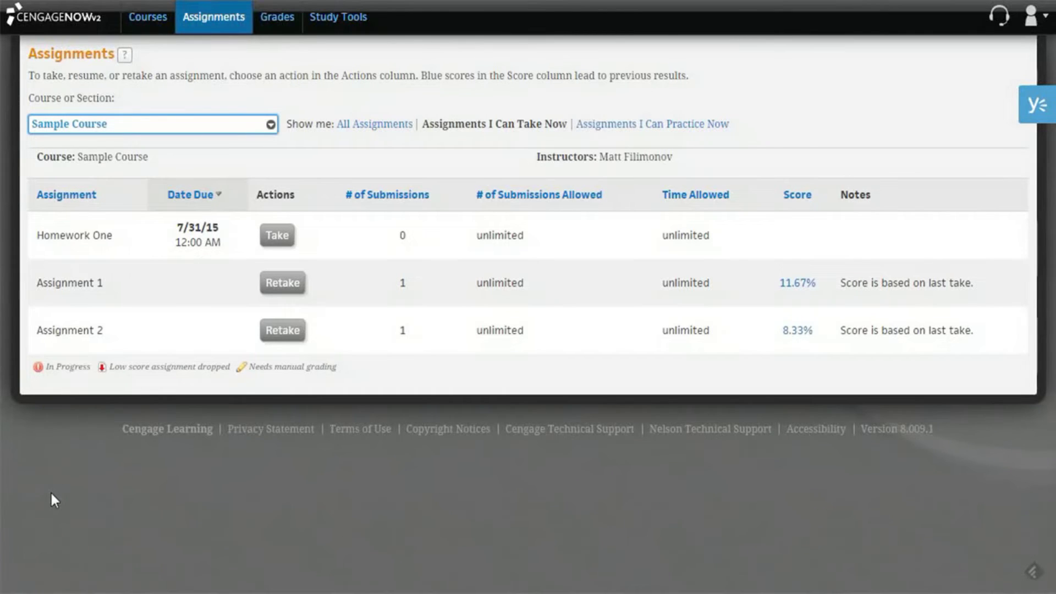
Take Homework One and start the assignment to reach its first land-value question
left_click(281, 236)
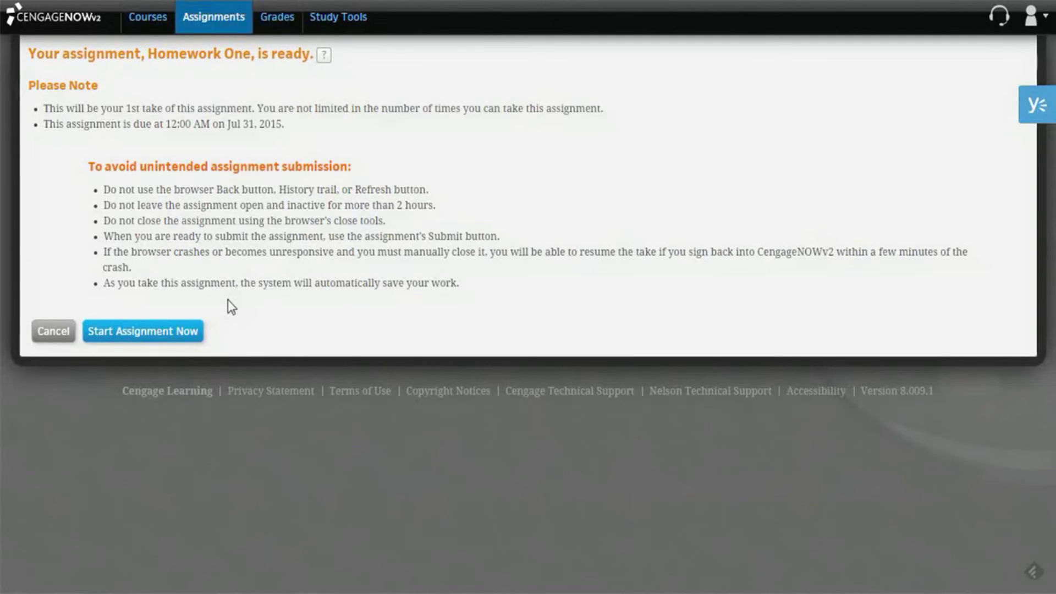
left_click(195, 341)
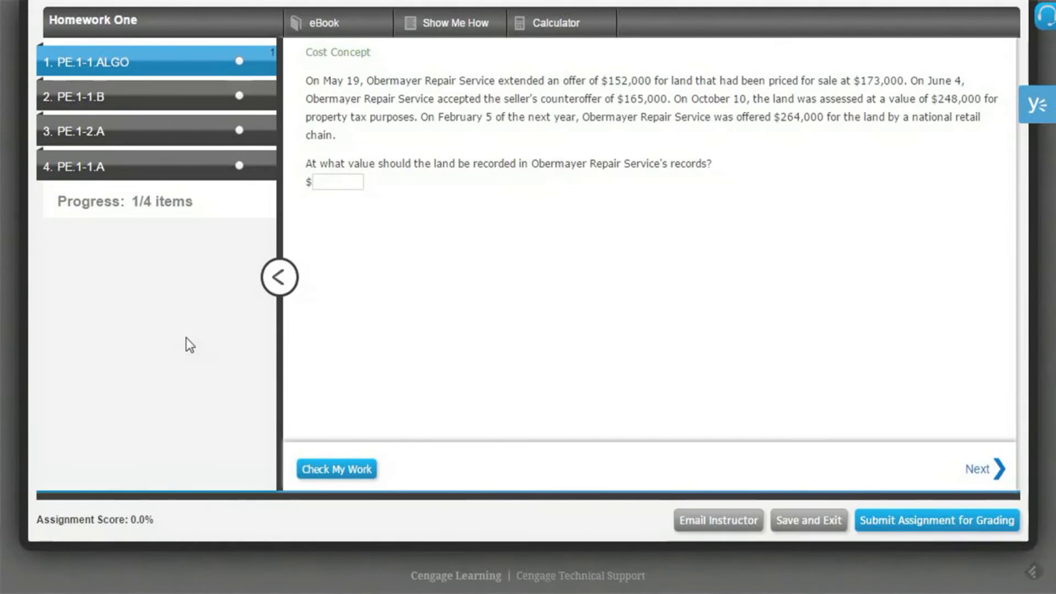
Check the answer 85 (marked incorrect), then briefly show and dismiss the Basic Calculator
left_click(335, 468)
type("85")
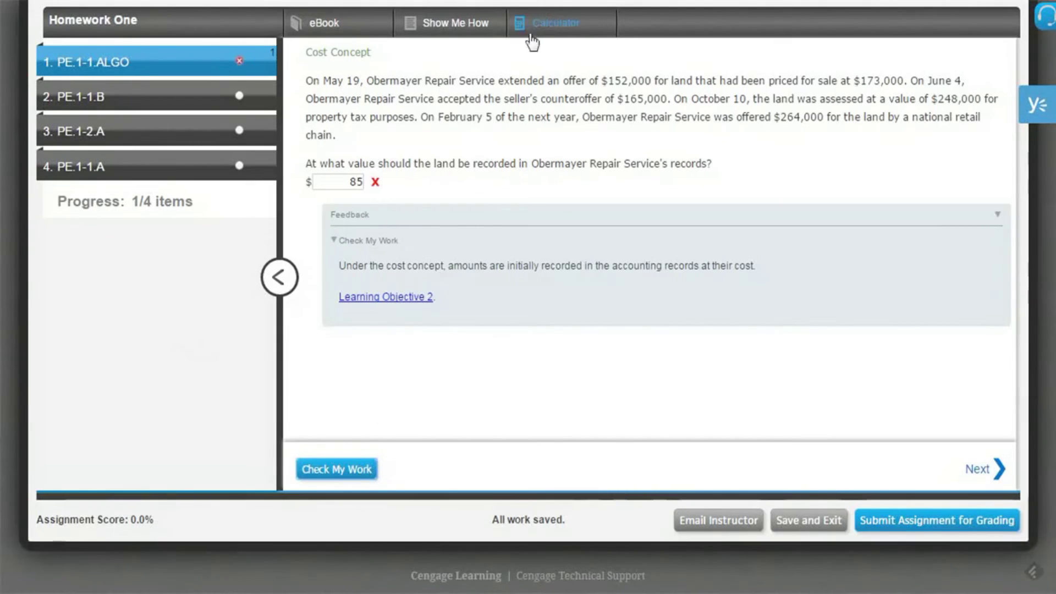
left_click(553, 29)
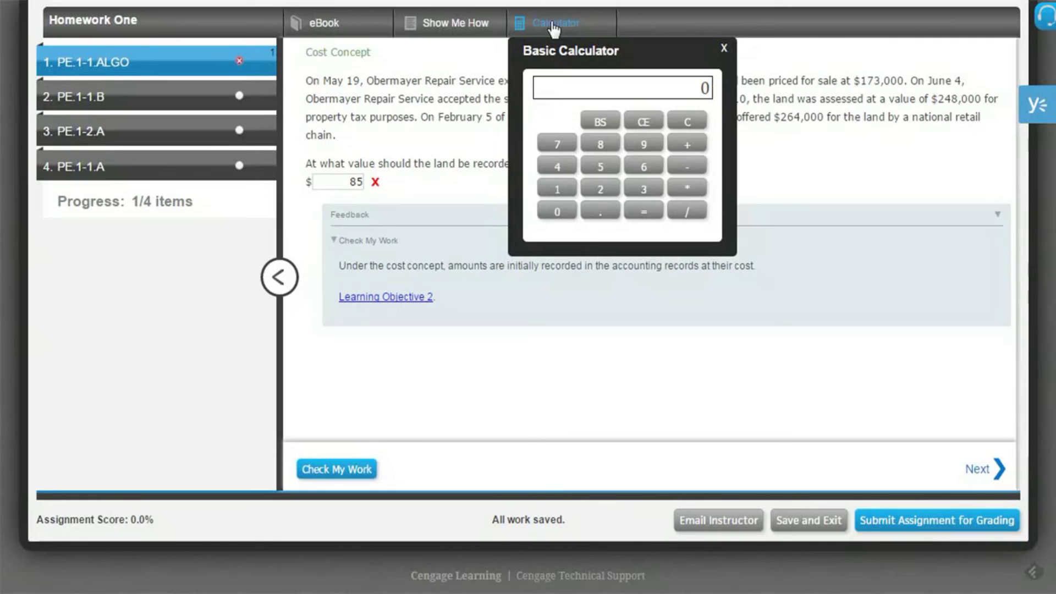
left_click(723, 48)
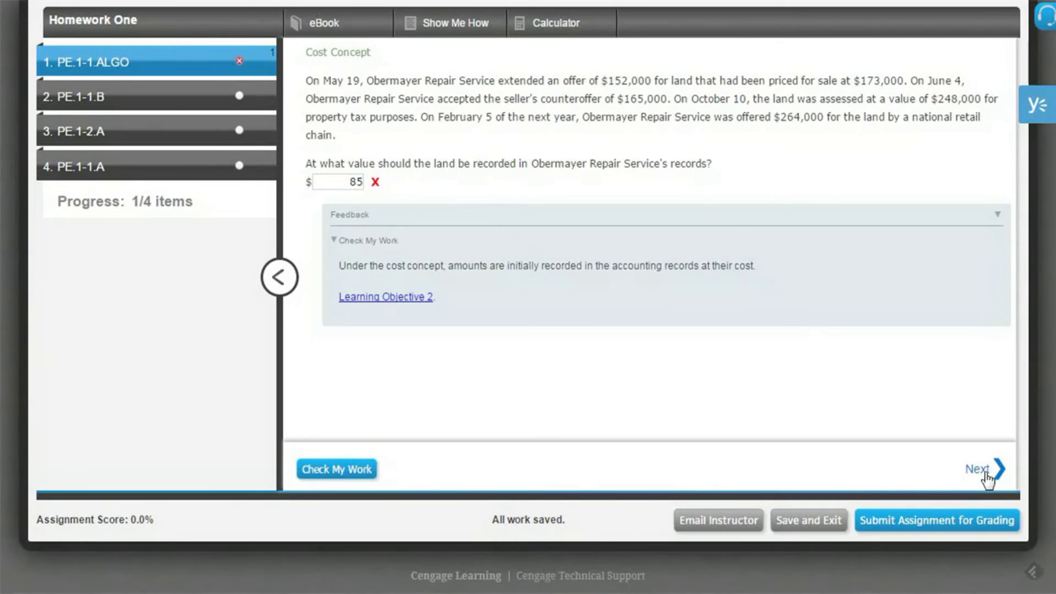
Go to question 2 (PE.1-1.B Higgins Repair Service), revisit question 1, then return to question 2
left_click(148, 102)
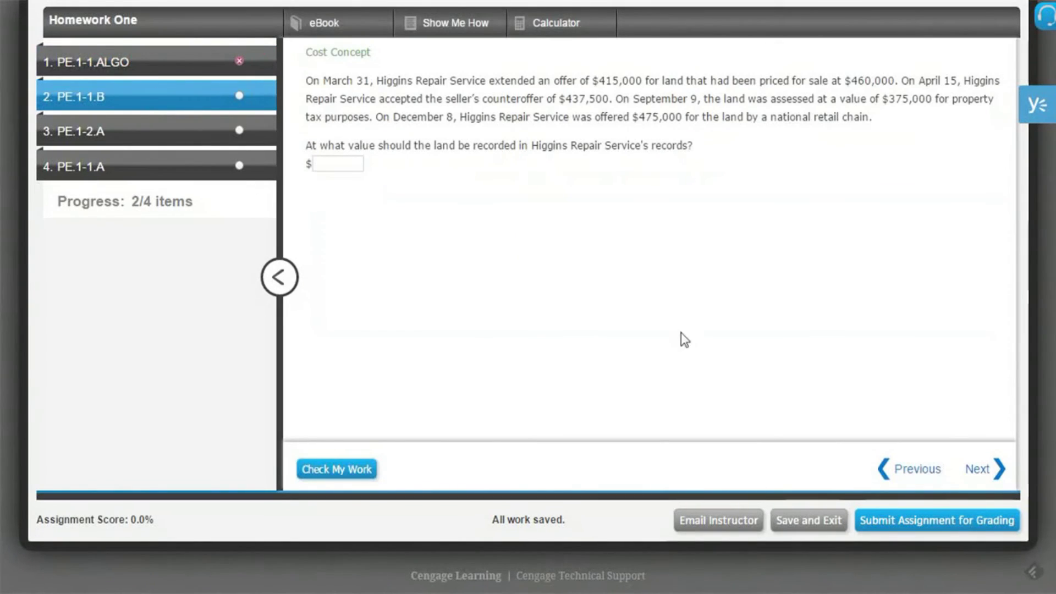
left_click(924, 480)
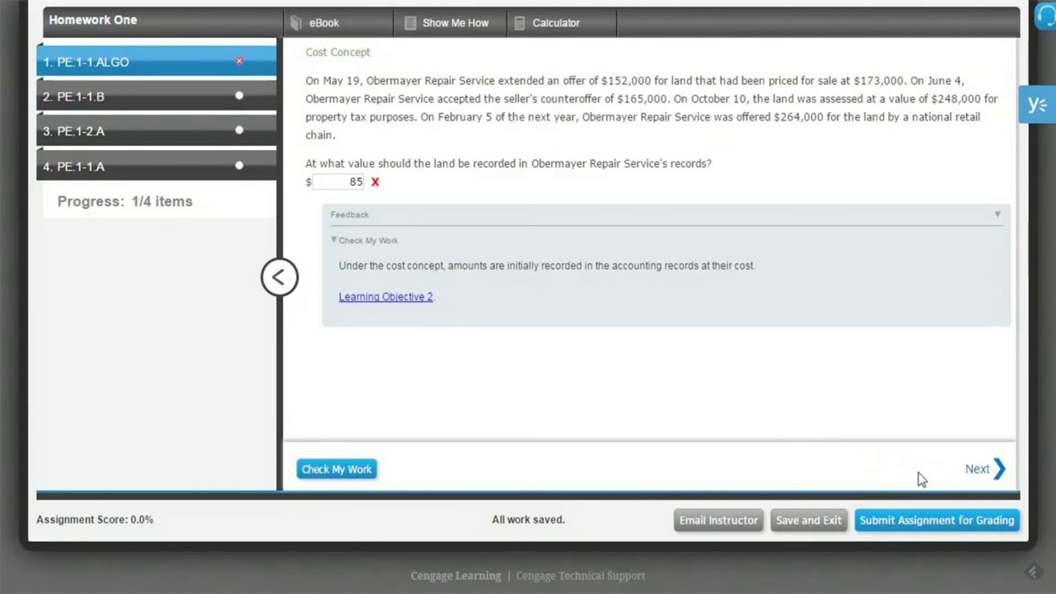
left_click(977, 484)
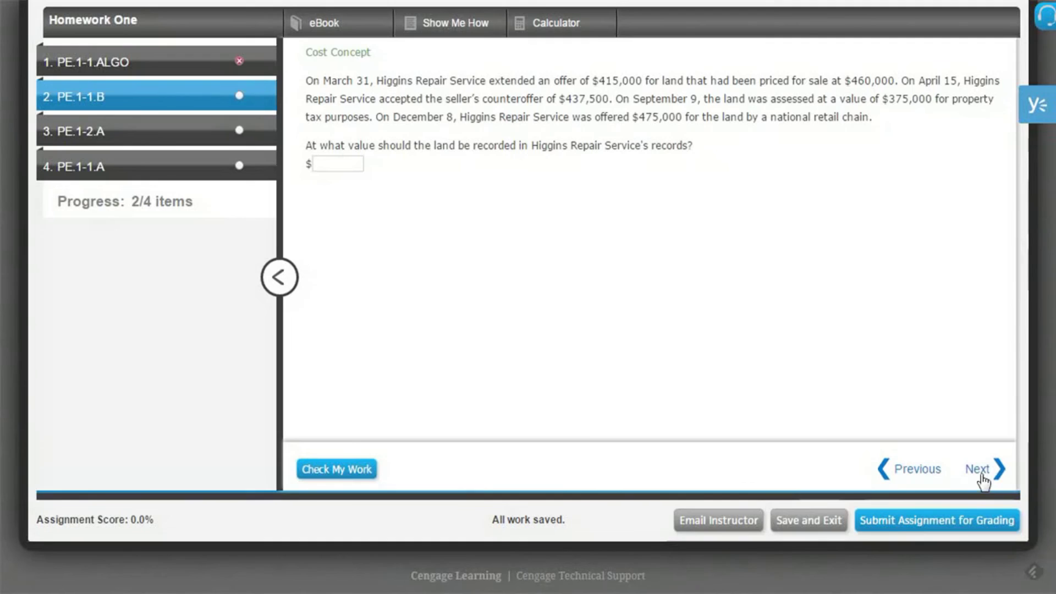
Submit Homework One for grading and confirm despite the unanswered-items warning
left_click(972, 533)
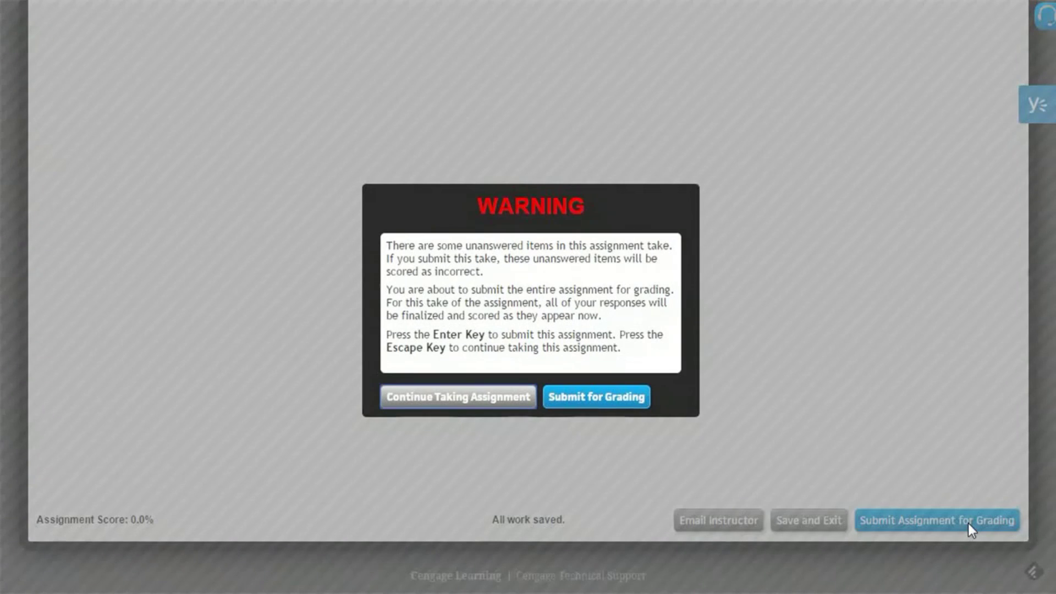
left_click(583, 397)
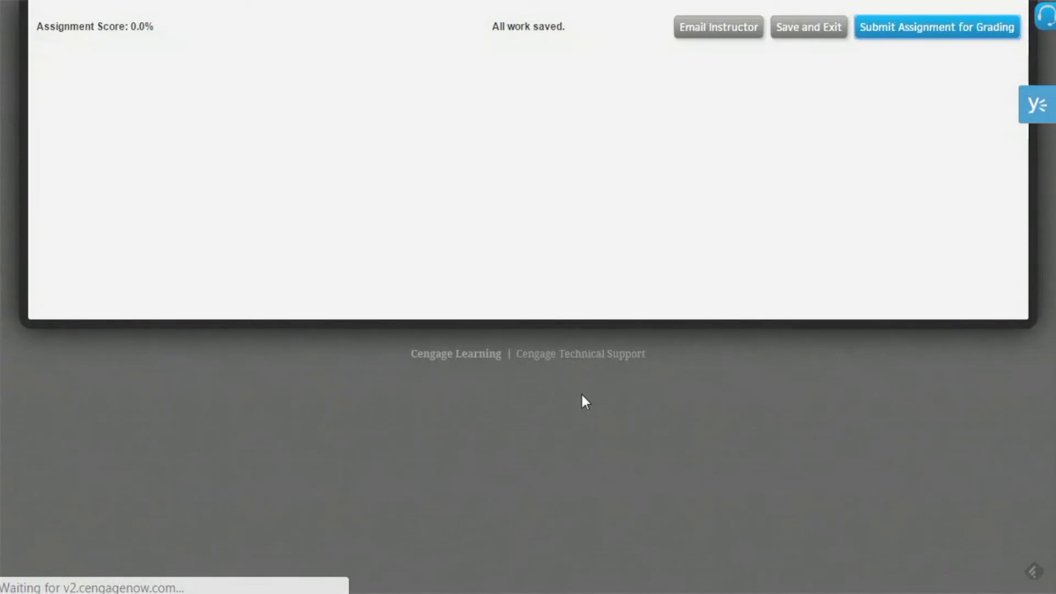